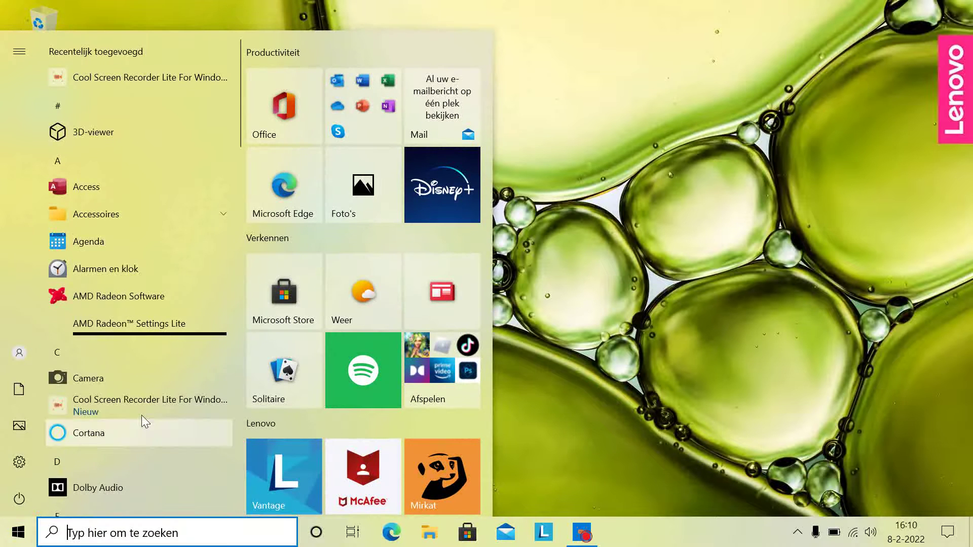
Step: Find the Accessoires folder in the Start app list and open Kladblok from it
scroll(134, 465, "down", 1)
scroll(135, 465, "down", 4)
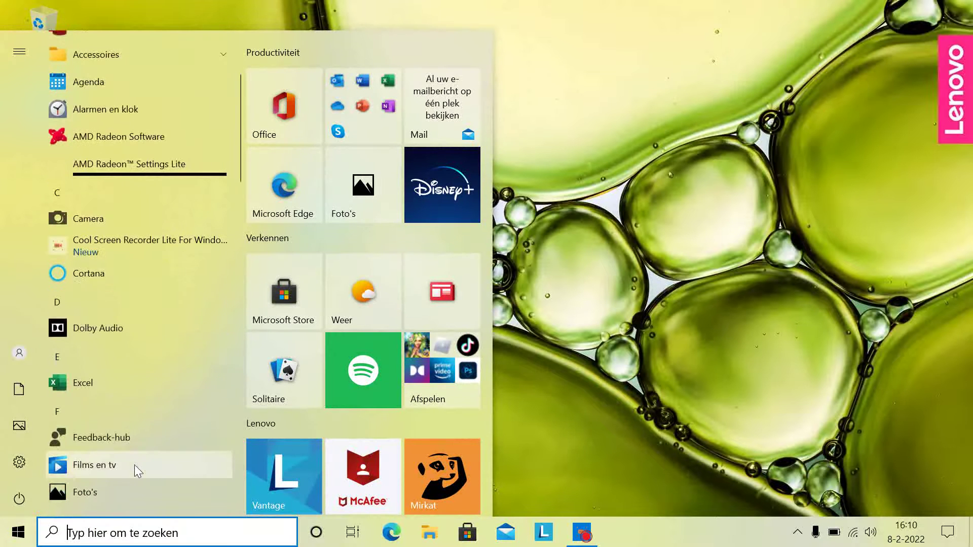
scroll(135, 471, "down", 2)
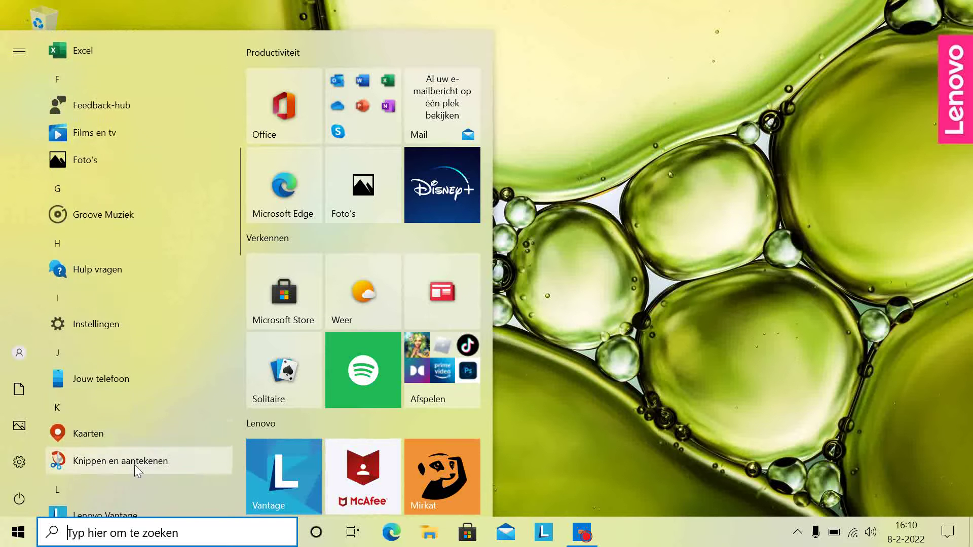
scroll(135, 472, "up", 2)
scroll(135, 465, "up", 7)
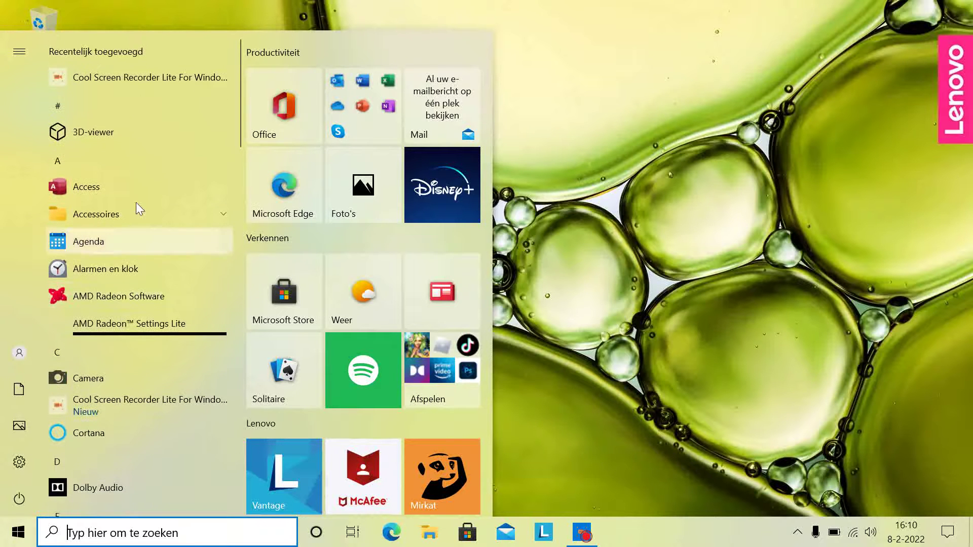
left_click(223, 212)
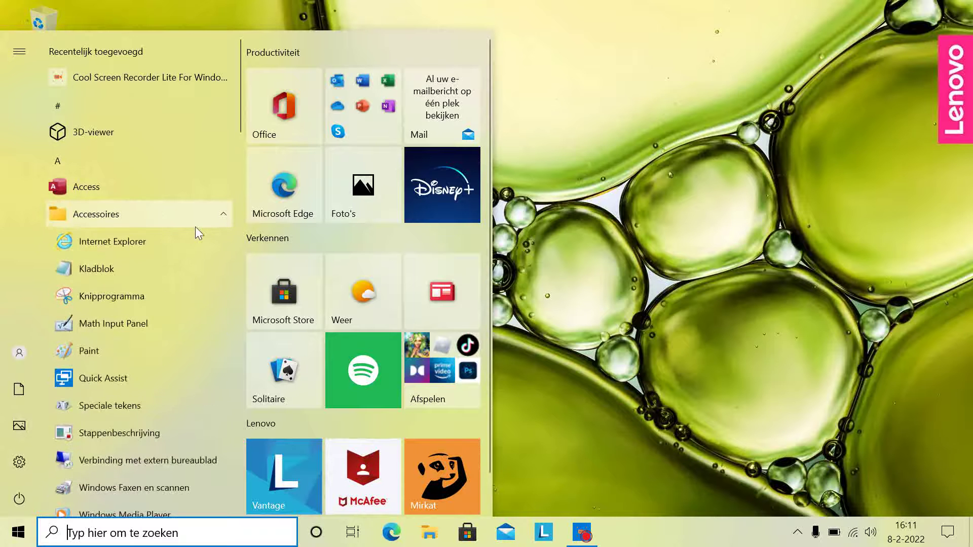
left_click(108, 274)
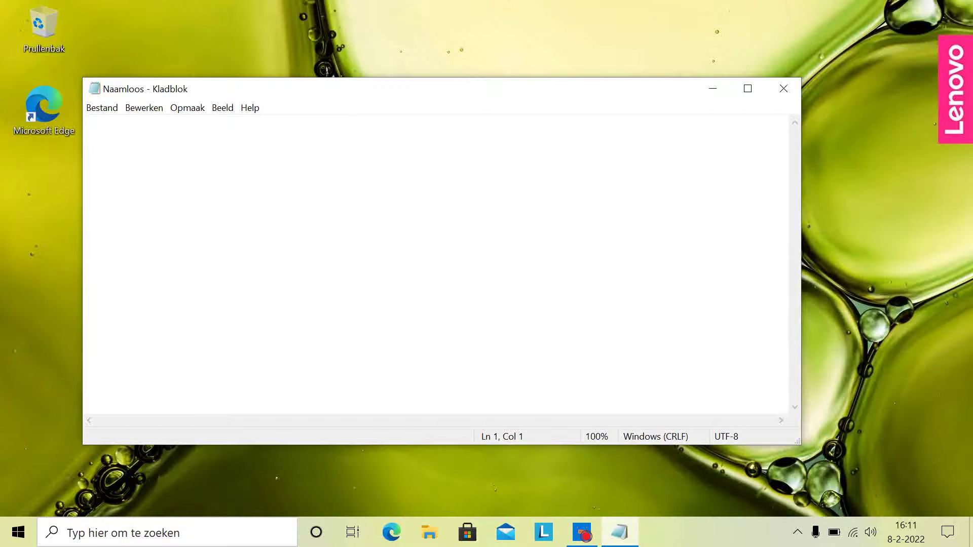
Step: Enter "Make text" in the empty Kladblok document and close it without saving
type("Mak")
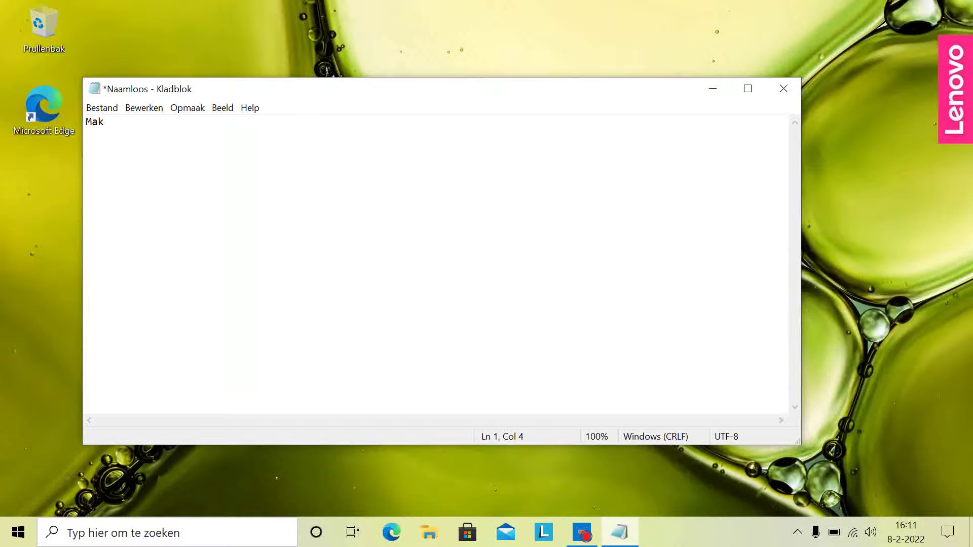
type("e text")
left_click(785, 89)
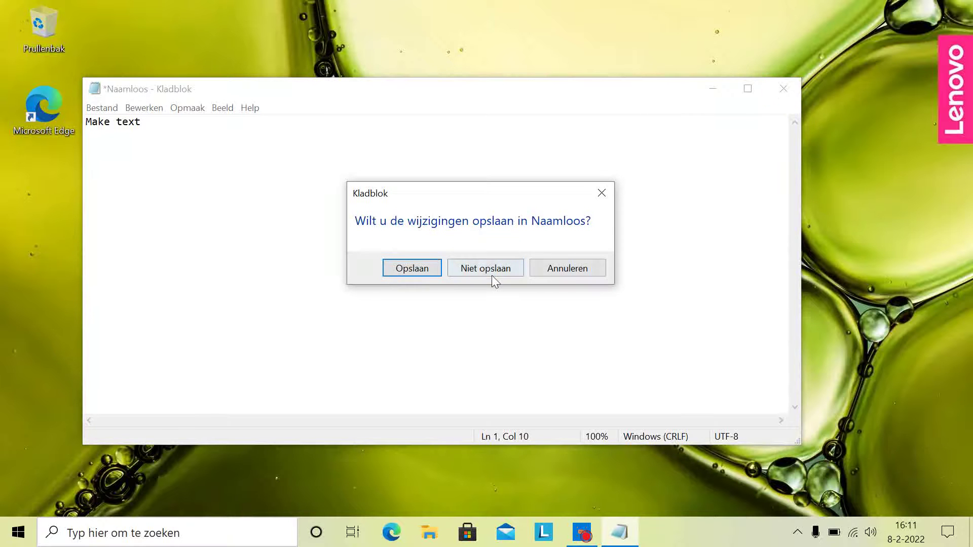
left_click(486, 270)
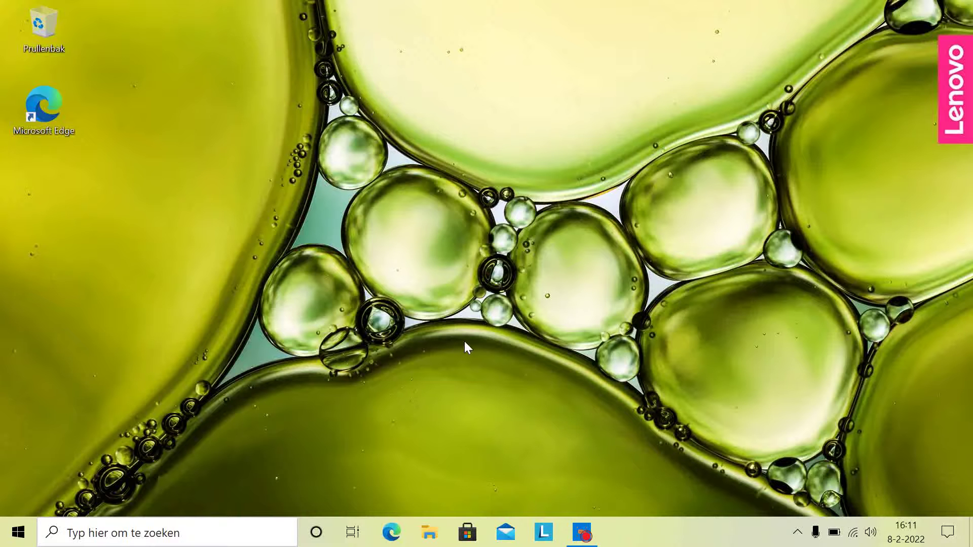
Step: Pin Kladblok from the Accessoires folder to Start
key("super")
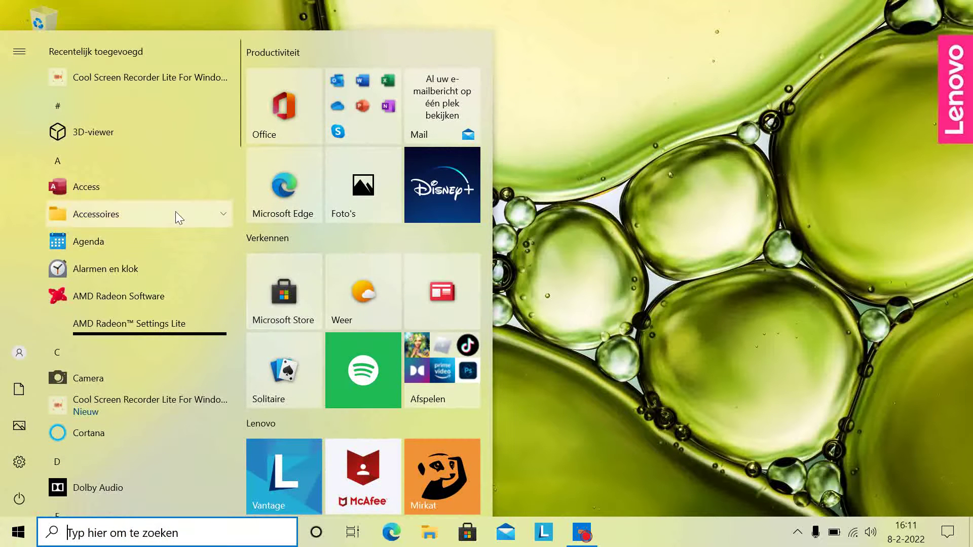
left_click(209, 221)
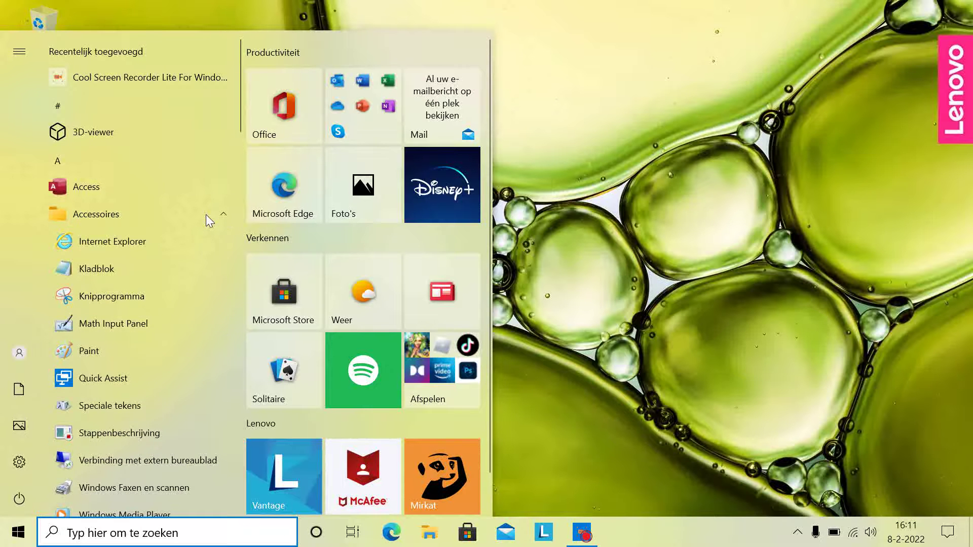
left_click(179, 269)
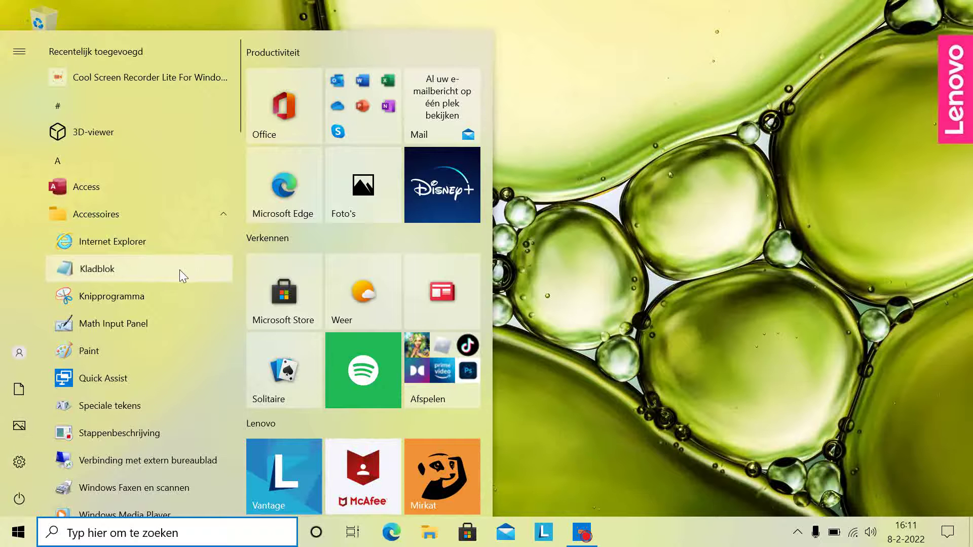
right_click(179, 276)
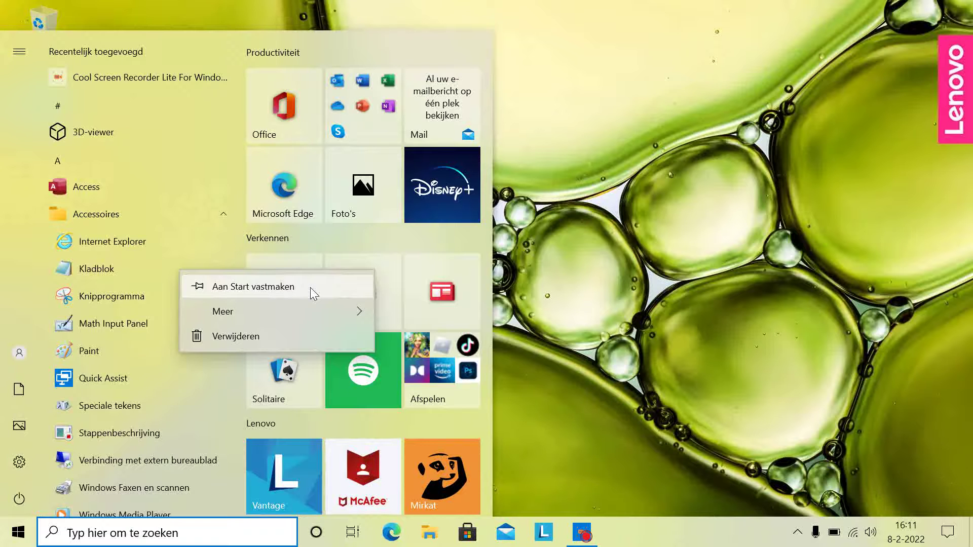
left_click(254, 289)
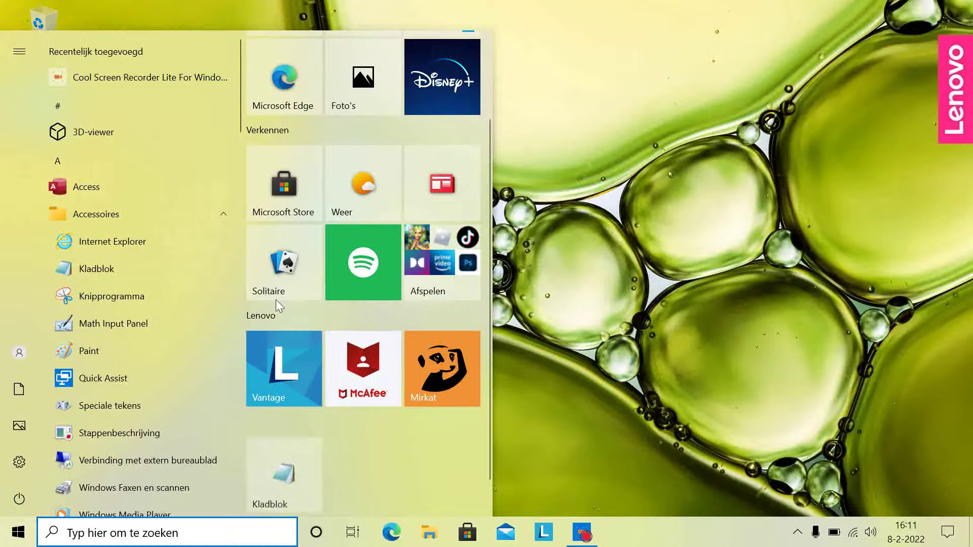
Step: Move the Kladblok tile into the Lenovo group above the Mirkat tile and return to the desktop
left_click_drag(285, 479, 458, 369)
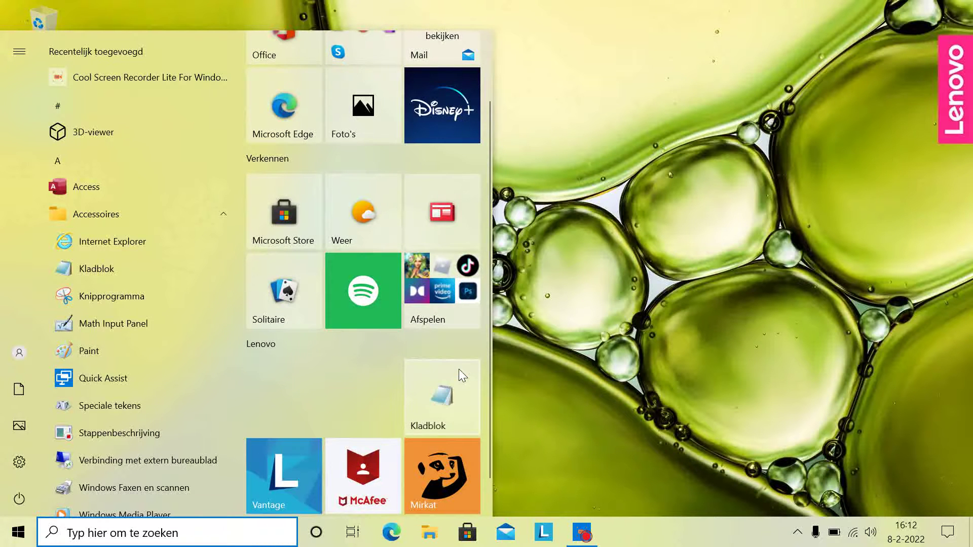
right_click(625, 409)
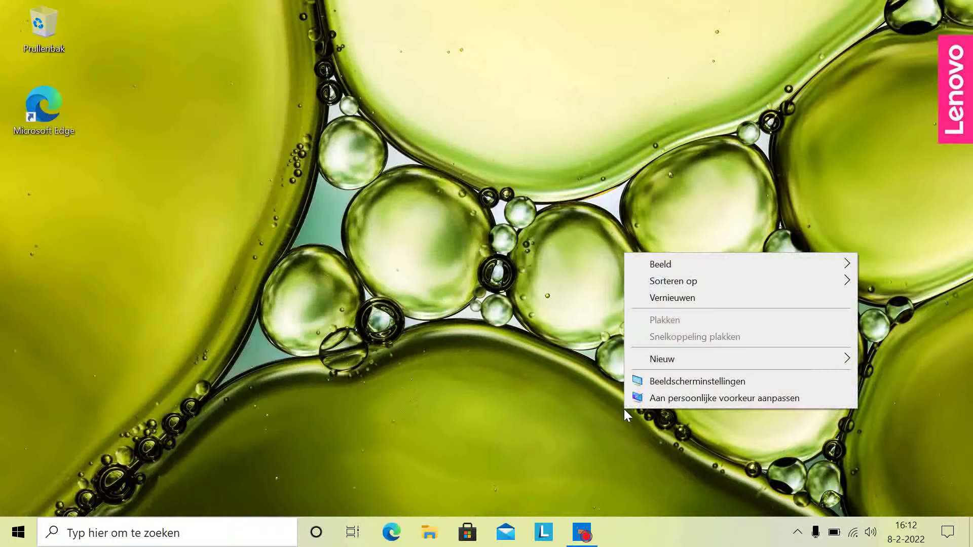
left_click(525, 361)
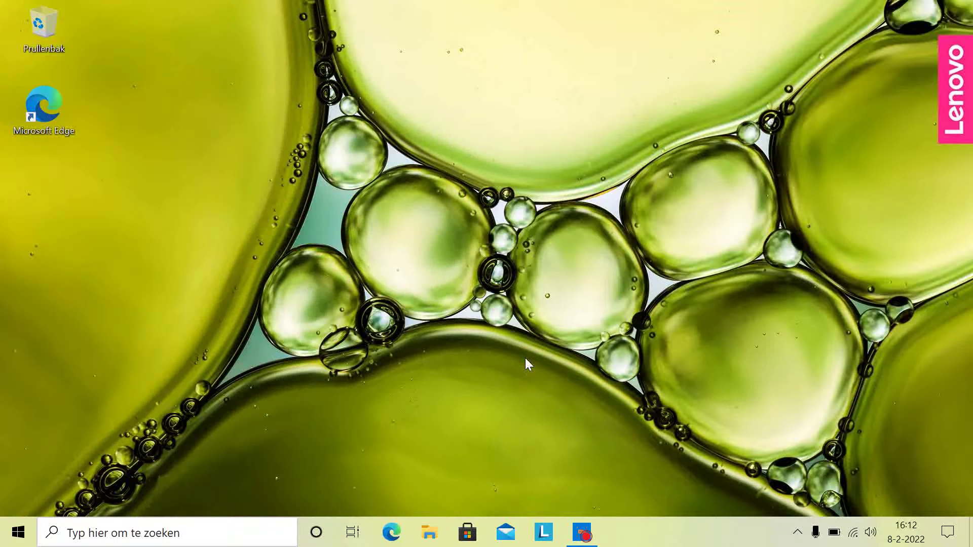
Step: Open Kladblok from its Start tile to test it, and close the empty window
key("super")
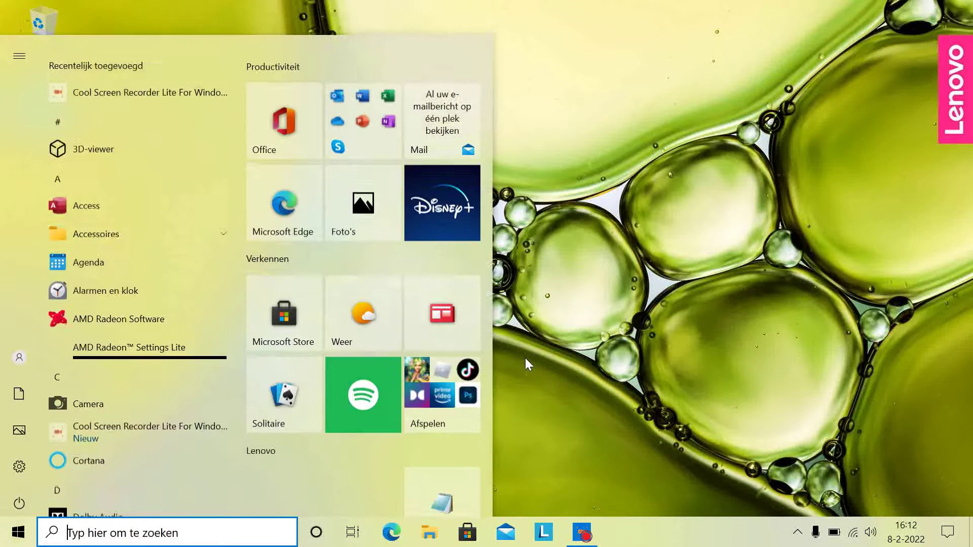
left_click(445, 478)
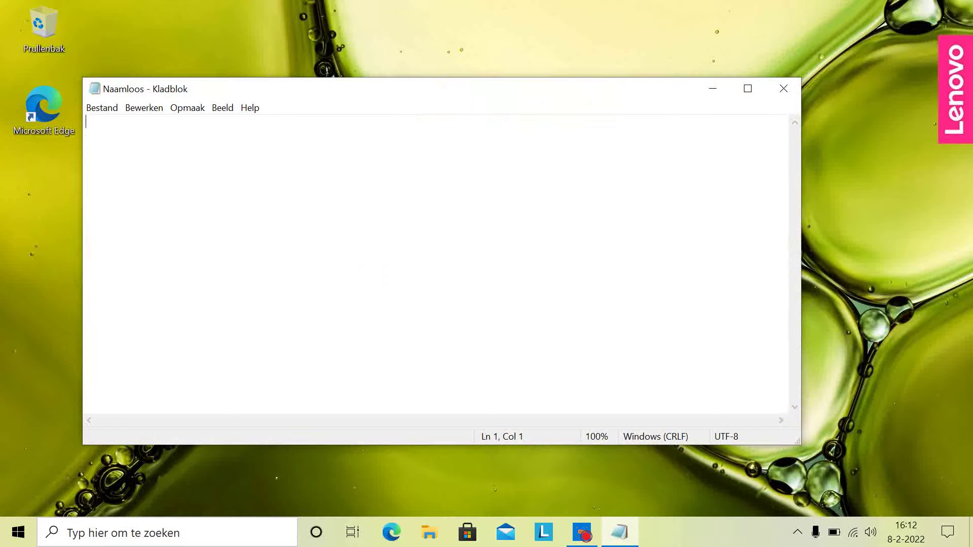
left_click(786, 89)
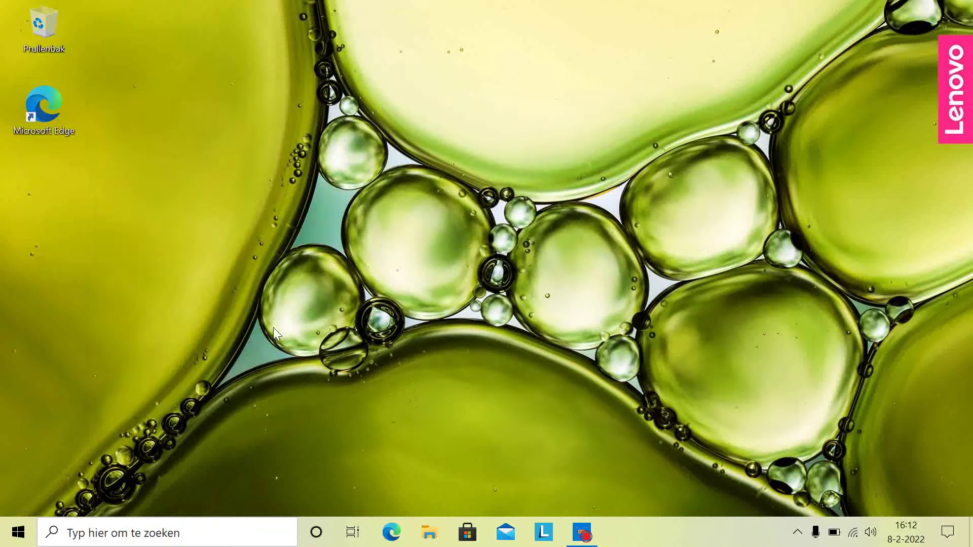
Step: Pin Kladblok from the Accessoires folder to the taskbar
left_click(18, 532)
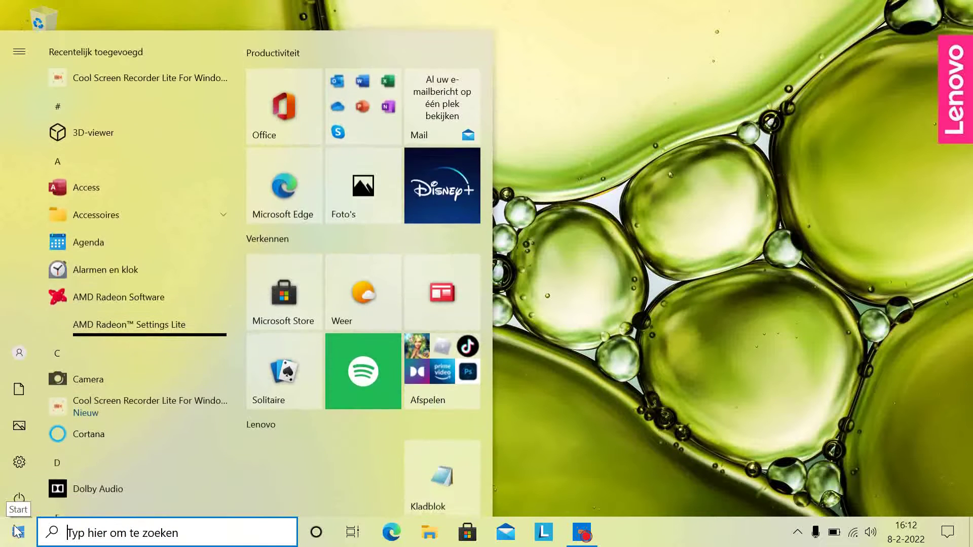
left_click(190, 217)
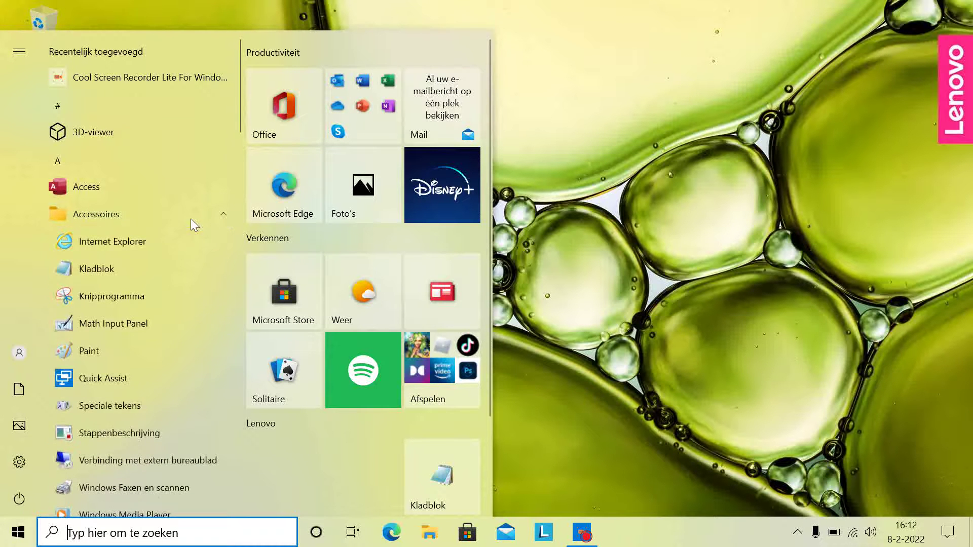
right_click(224, 273)
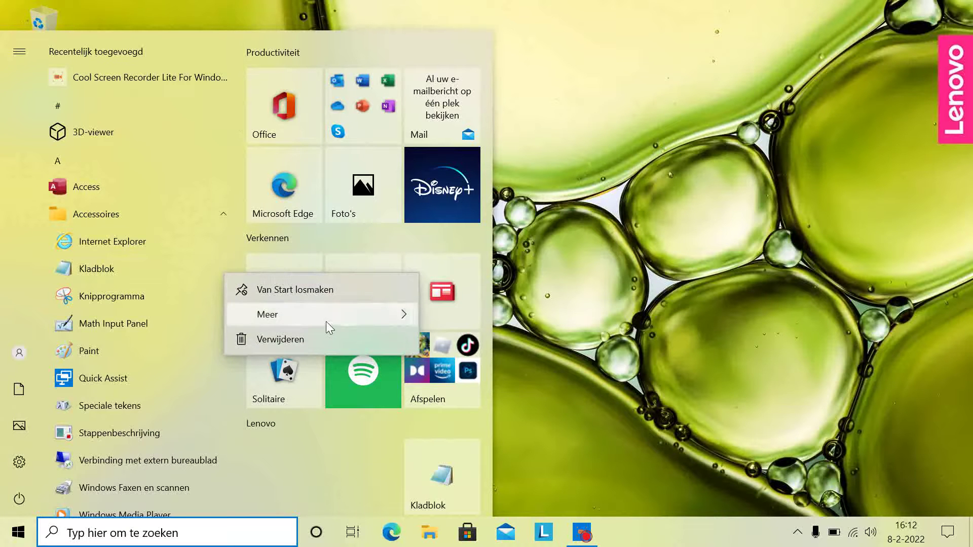
mouse_move(331, 322)
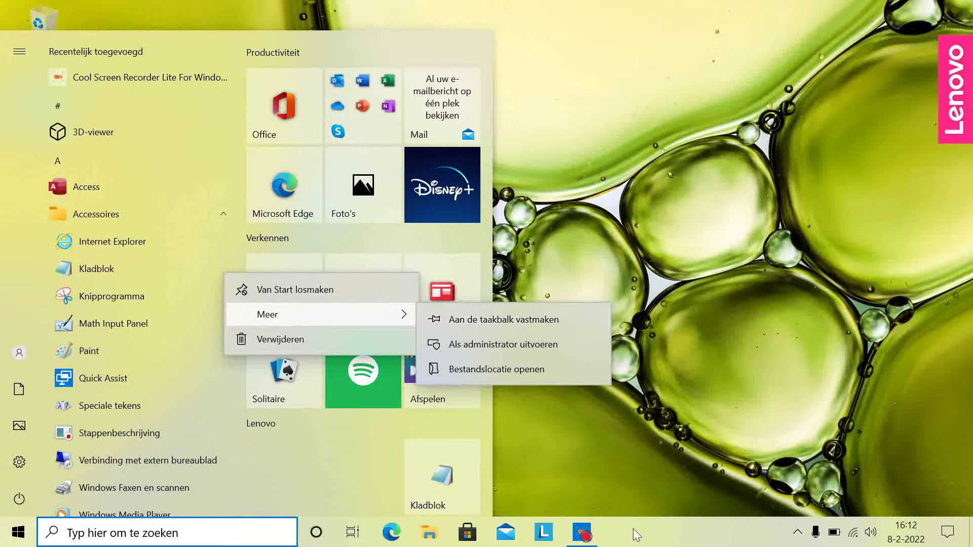
left_click(545, 324)
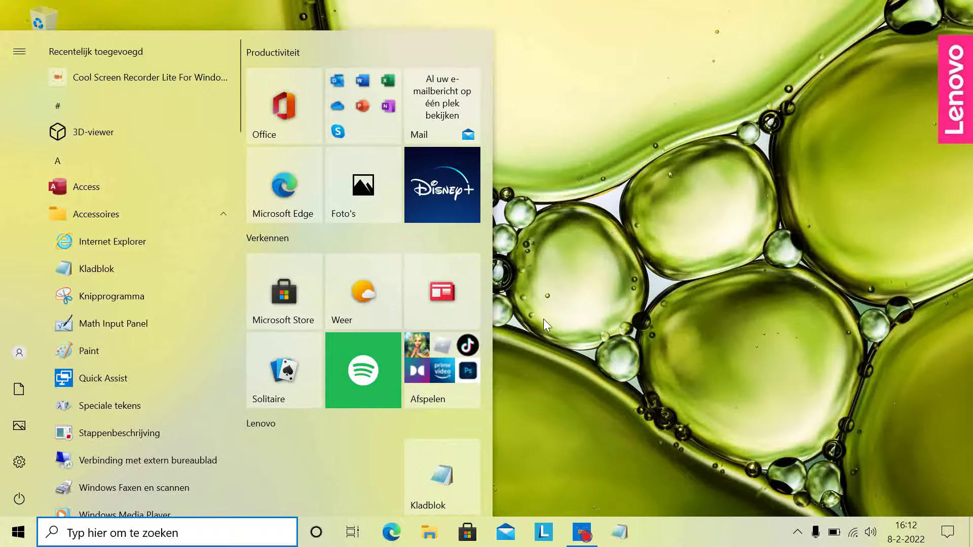
Step: Test the pinned Kladblok taskbar shortcut by opening the program, and close its window
left_click(682, 433)
left_click(619, 532)
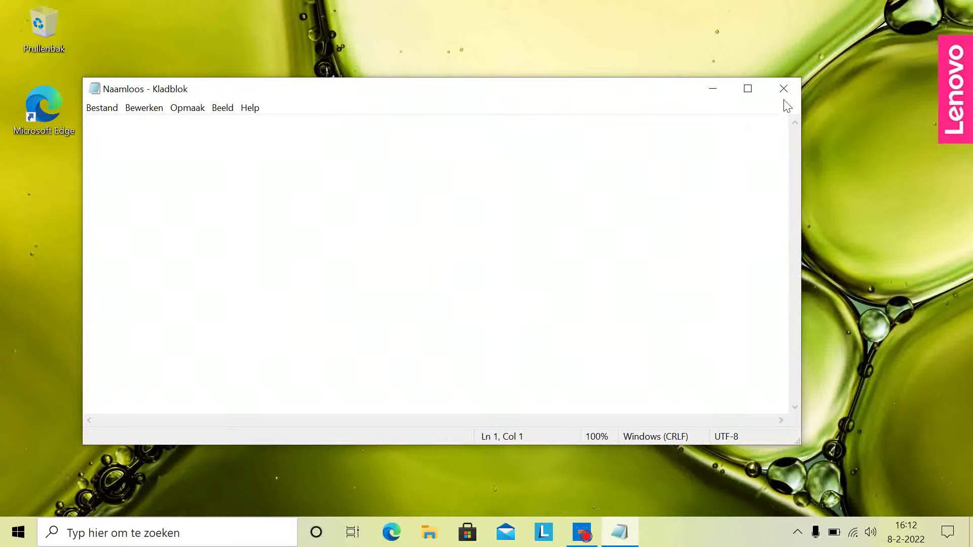
left_click(783, 89)
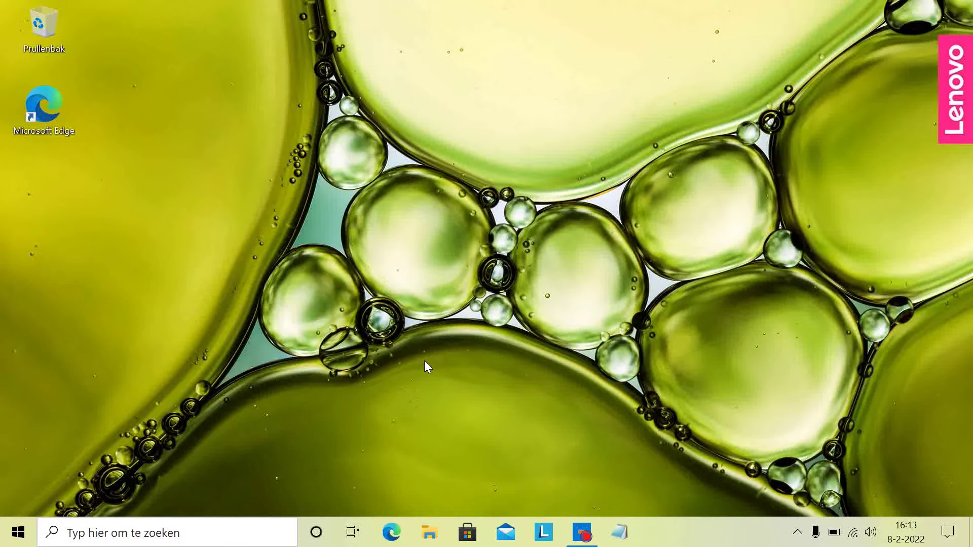
Step: Open the file location of Kladblok from its entry in the Accessoires folder of Start
key("super")
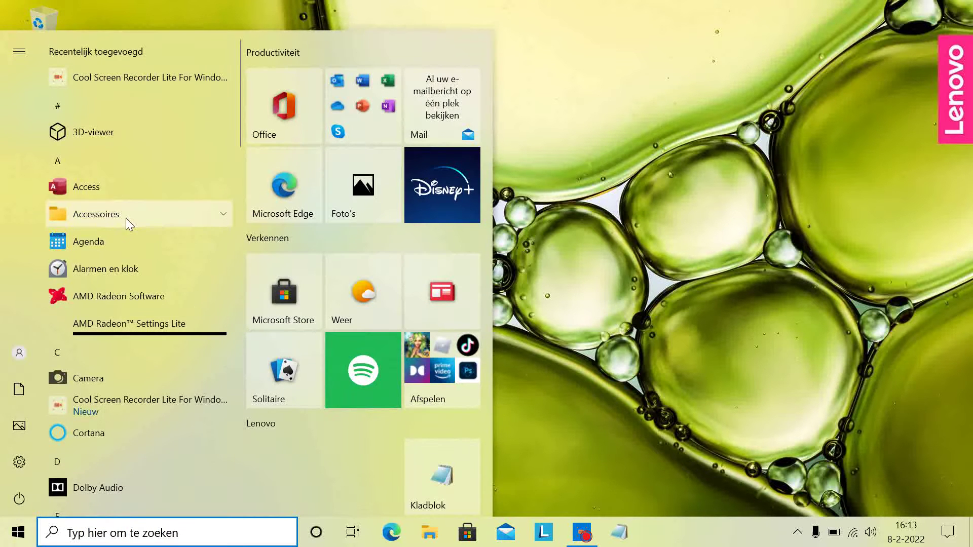
left_click(126, 218)
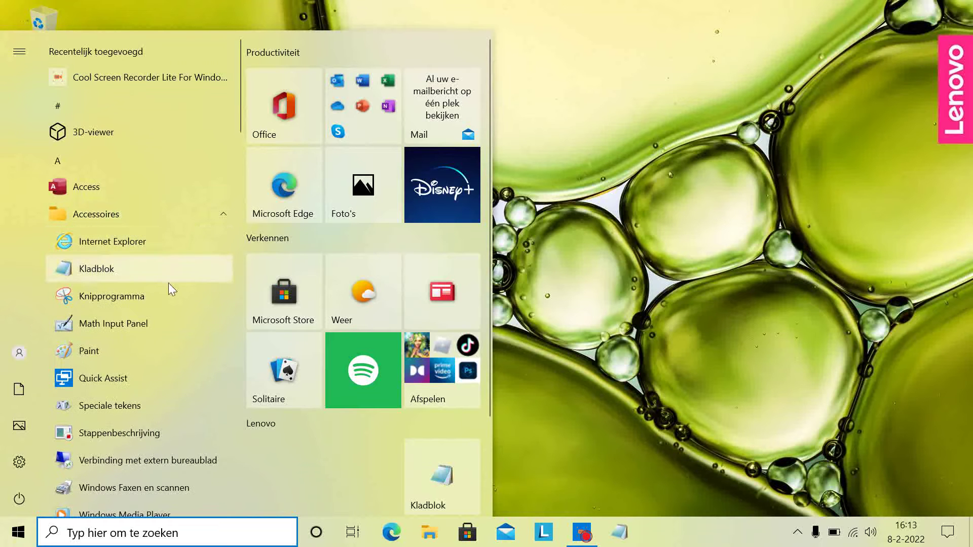
right_click(229, 274)
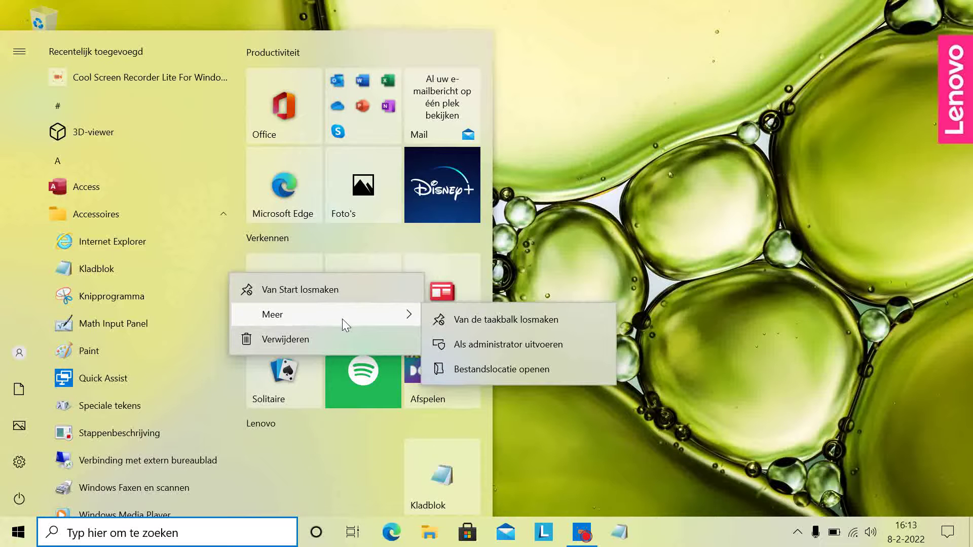
left_click(479, 370)
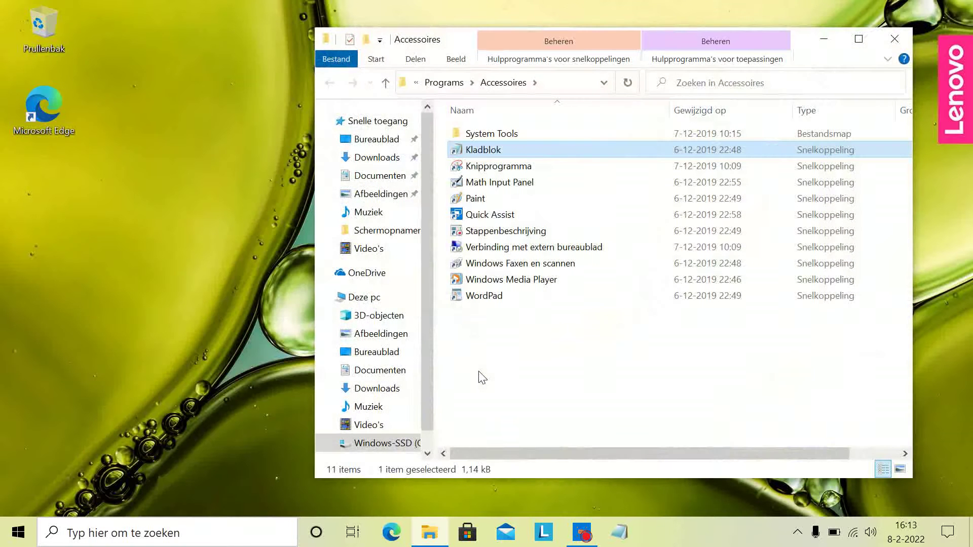
Step: Create a desktop shortcut from the Kladblok item in the Accessoires folder and close the folder window
right_click(457, 150)
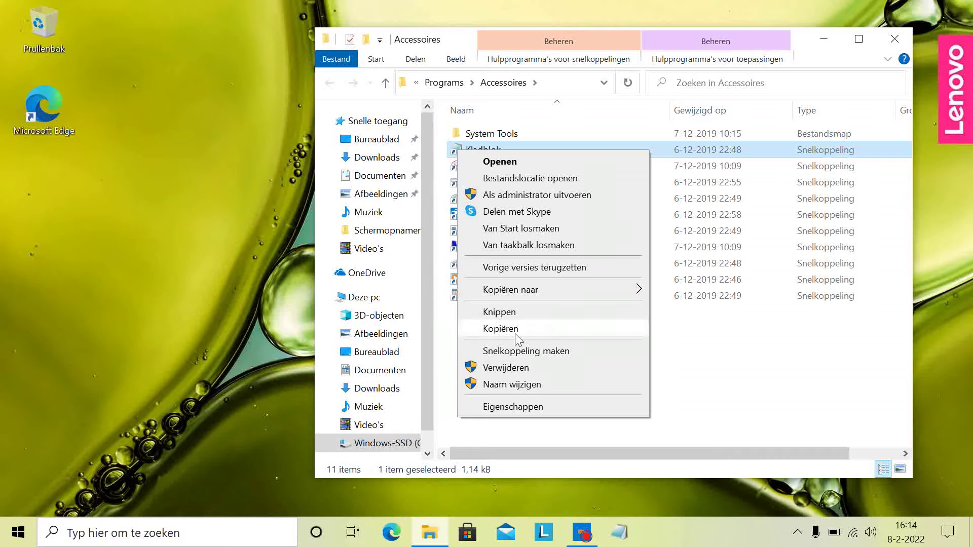
left_click(559, 361)
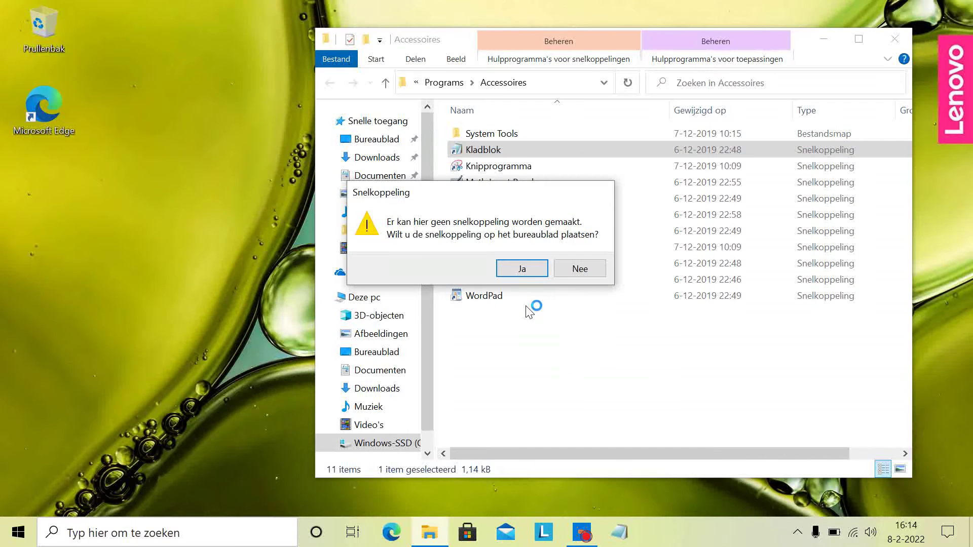
left_click(524, 270)
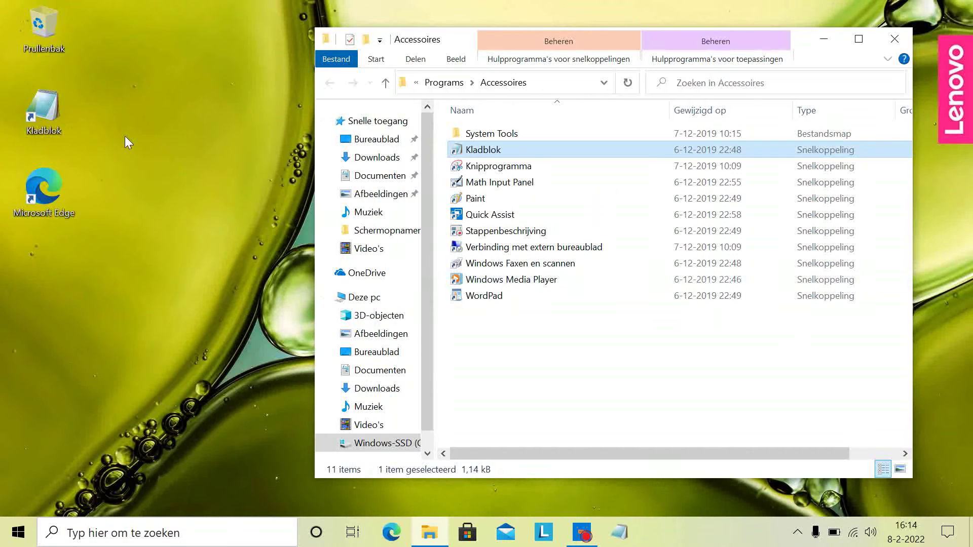
left_click(172, 96)
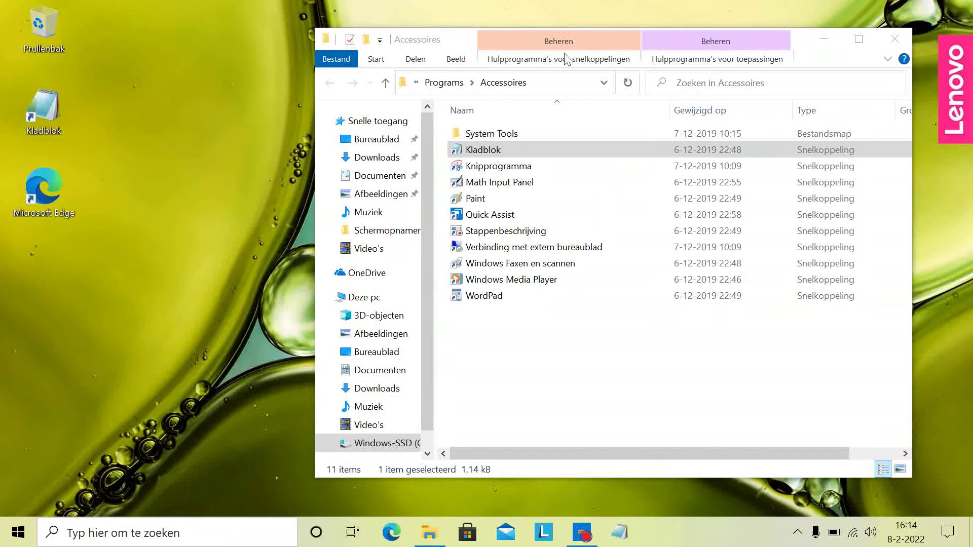
left_click(892, 37)
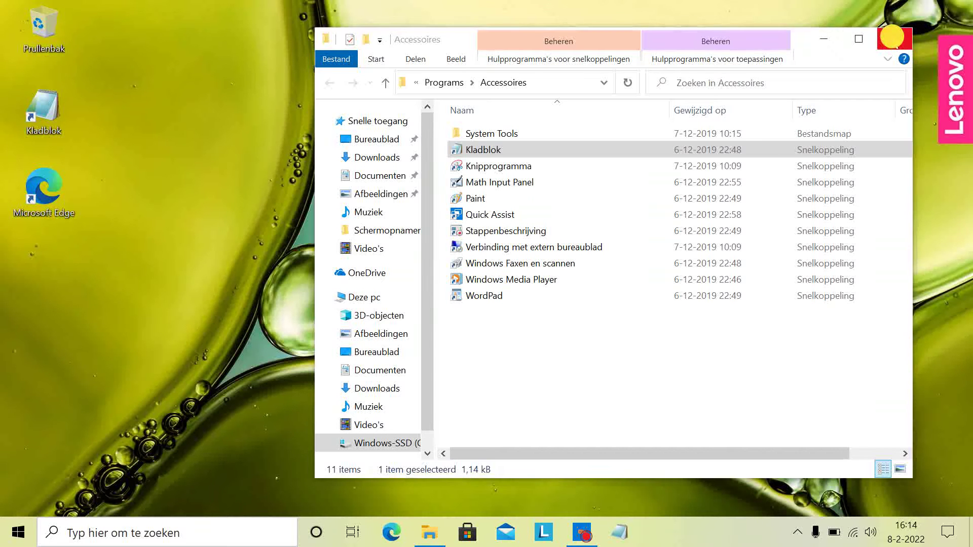
Step: Open Kladblok from its new desktop shortcut to test it, and close the window
left_click(40, 106)
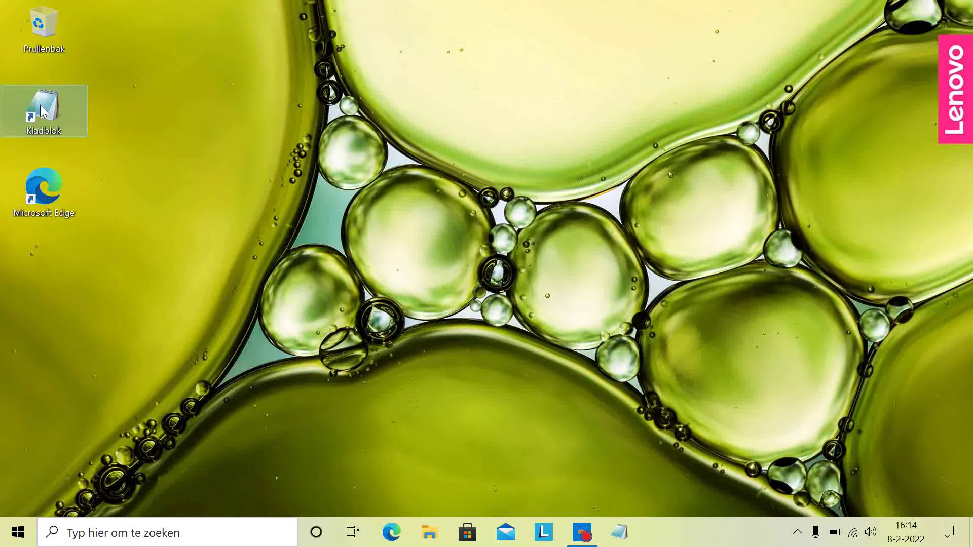
right_click(40, 107)
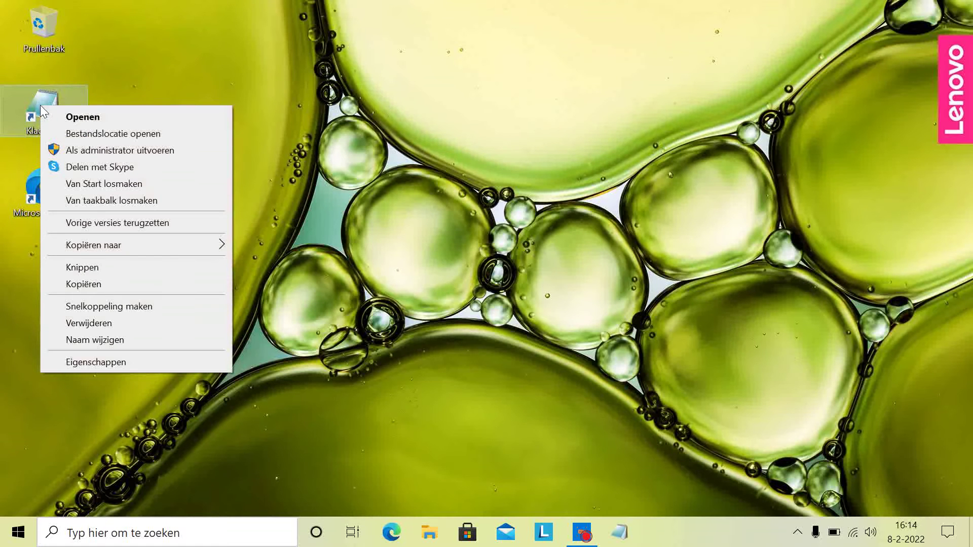
left_click(94, 118)
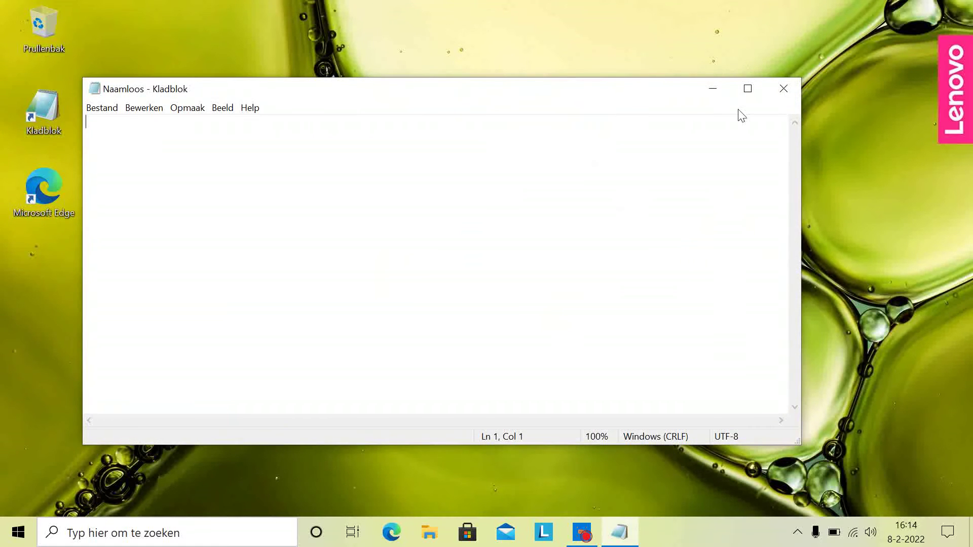
left_click(785, 89)
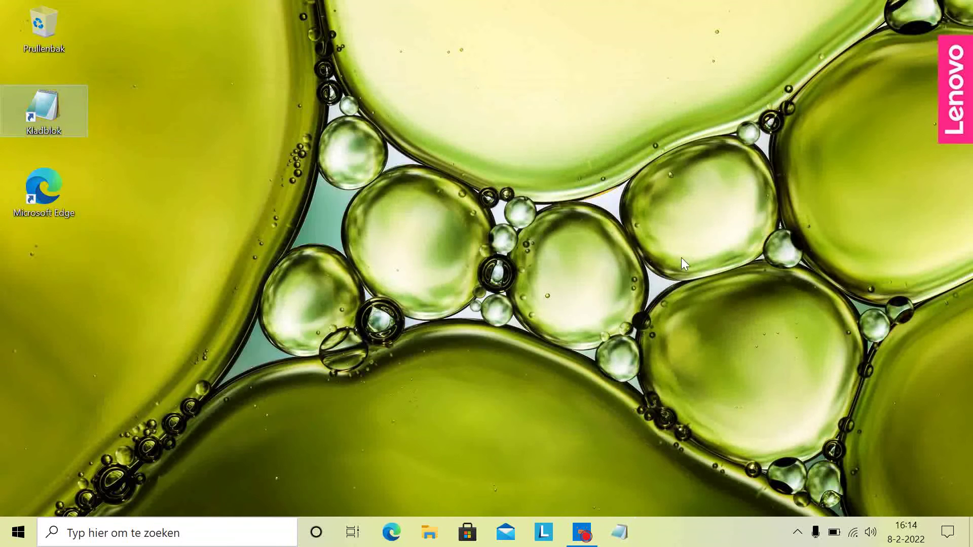